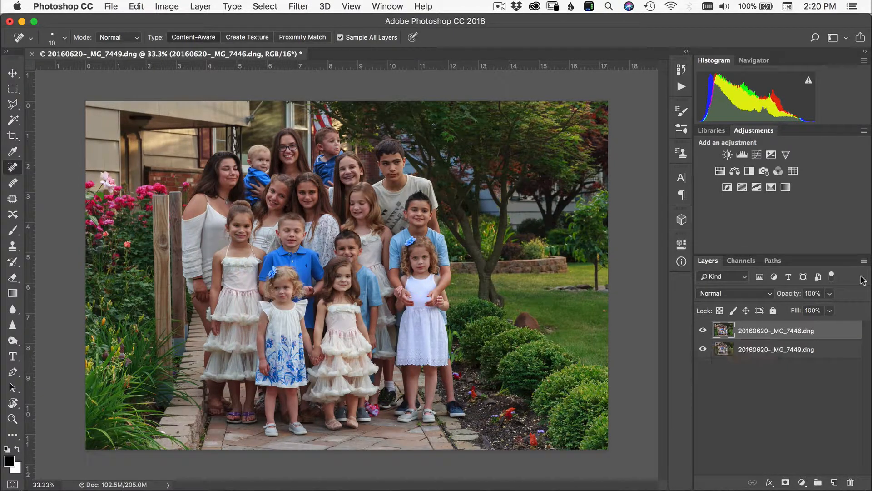
- Auto-align the 20160620-_MG_7446.dng and 20160620-_MG_7449.dng layers using the Auto projection
{"action": "left_click", "coordinate": [794, 350], "text": "shift"}
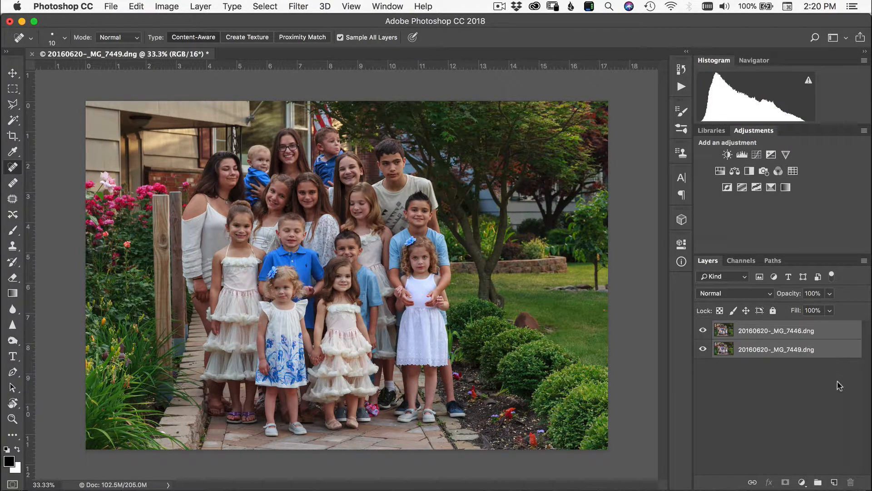
{"action": "left_click", "coordinate": [136, 6]}
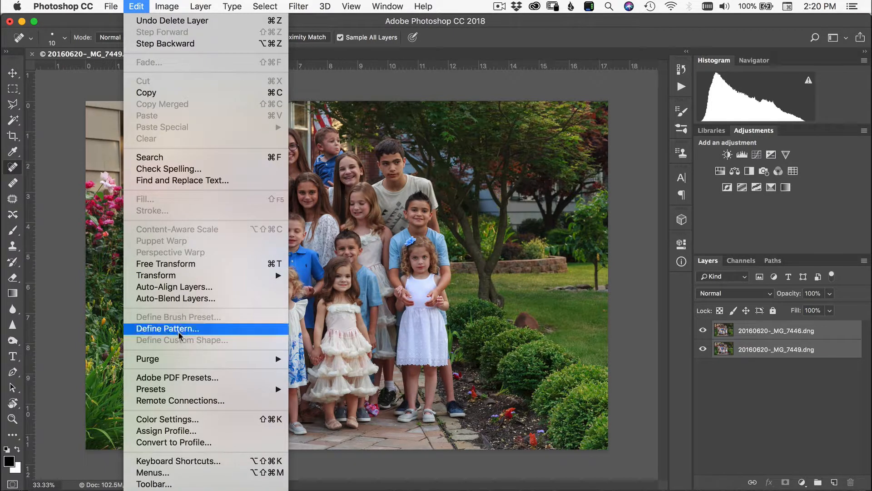
{"action": "left_click", "coordinate": [188, 291]}
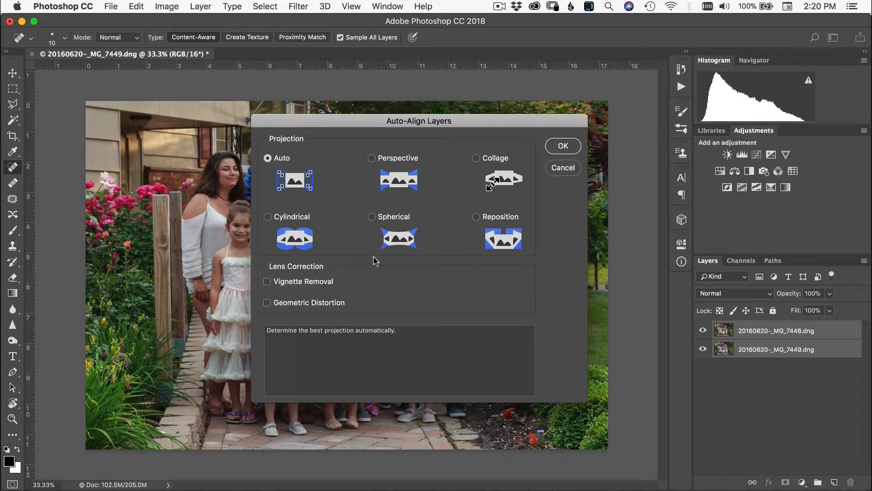
{"action": "left_click", "coordinate": [564, 146]}
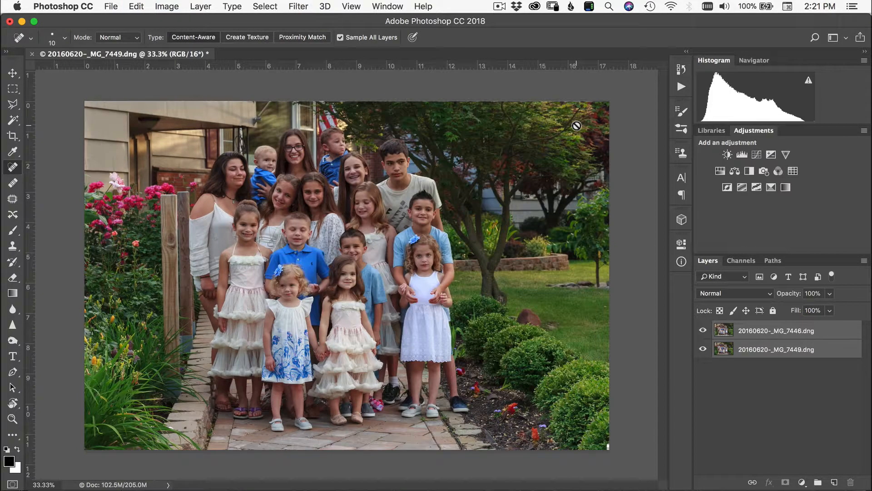
- Compare the two aligned photos by switching the visibility of the 20160620-_MG_7446.dng layer off and on
{"action": "left_click", "coordinate": [703, 332]}
{"action": "left_click", "coordinate": [703, 332]}
{"action": "left_click", "coordinate": [704, 333]}
{"action": "left_click", "coordinate": [703, 333]}
{"action": "left_click", "coordinate": [703, 334]}
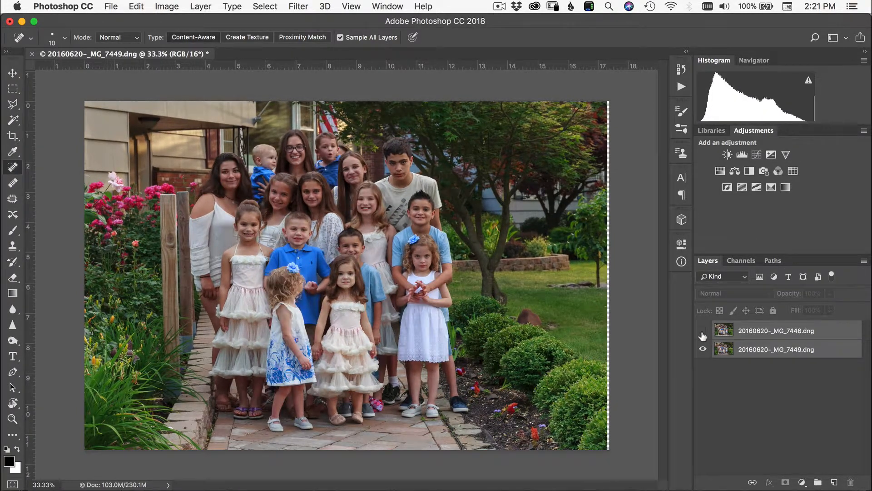
{"action": "left_click", "coordinate": [703, 334]}
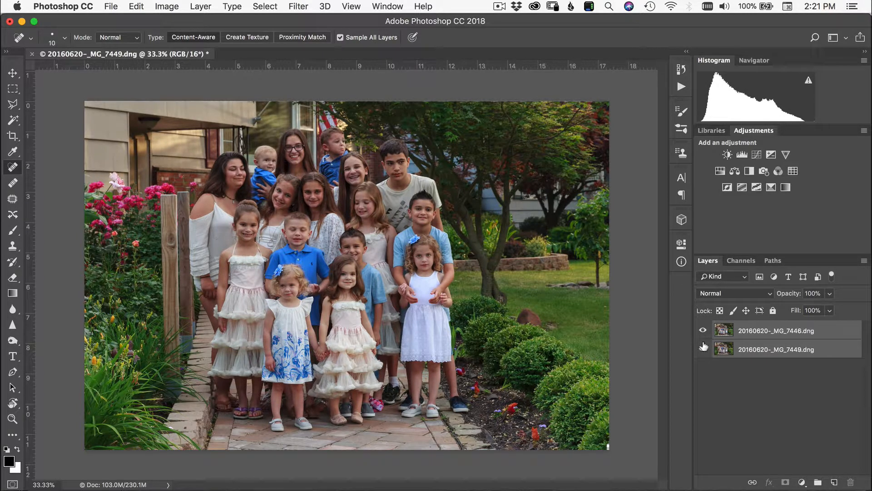
{"action": "left_click", "coordinate": [703, 337]}
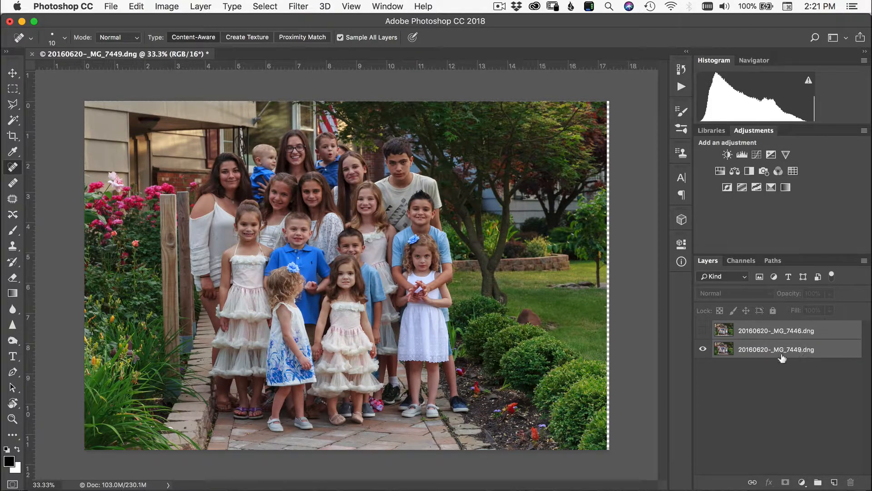
- Select only the 20160620-_MG_7446.dng layer, make it visible and add a black layer mask that hides all of it
{"action": "left_click", "coordinate": [809, 335], "text": "super"}
{"action": "left_click", "coordinate": [788, 350], "text": "super"}
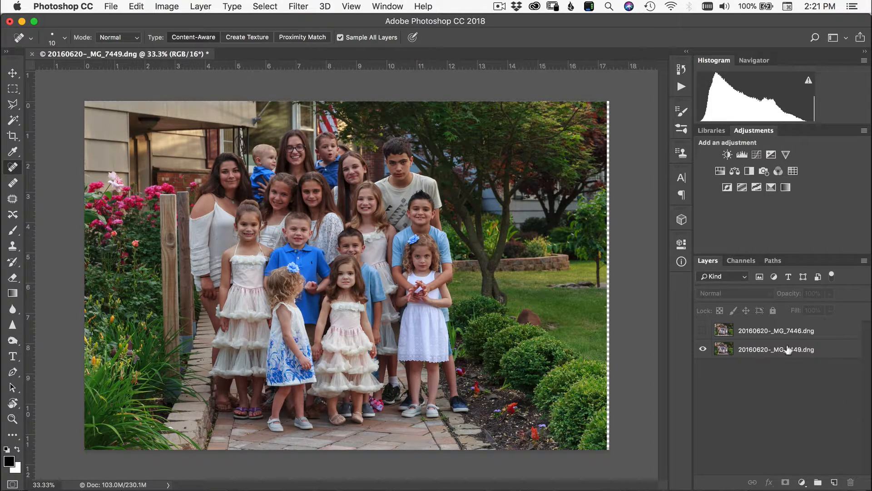
{"action": "left_click", "coordinate": [703, 349]}
{"action": "left_click", "coordinate": [703, 349]}
{"action": "left_click", "coordinate": [752, 334]}
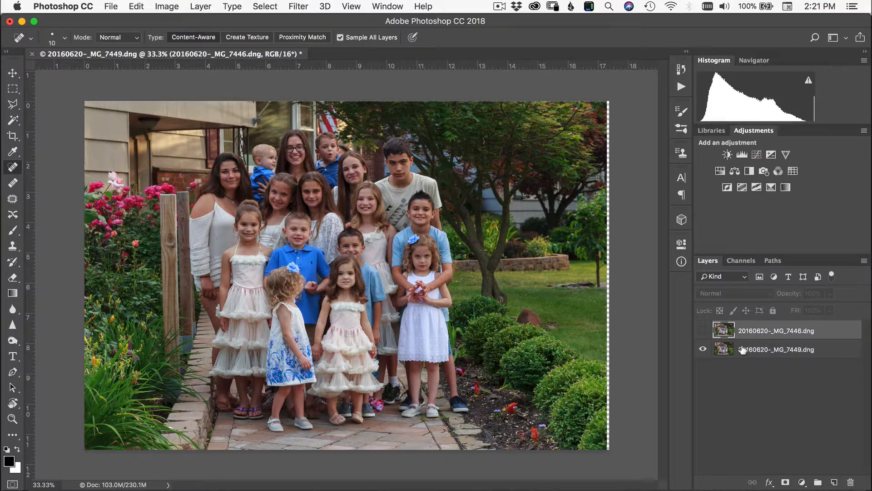
{"action": "left_click", "coordinate": [703, 331]}
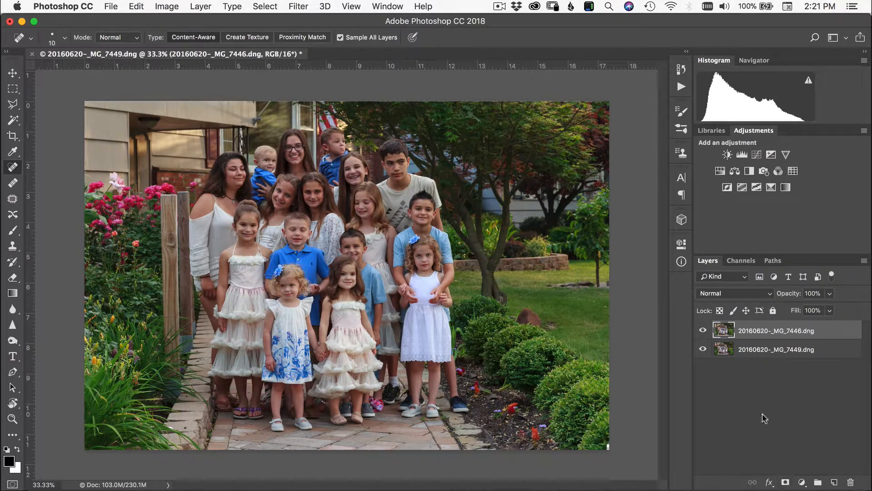
{"action": "key", "text": "alt"}
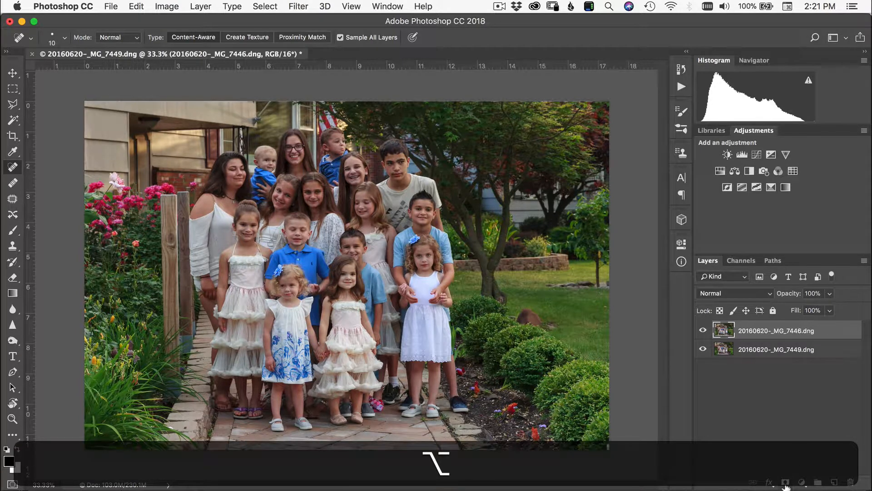
{"action": "left_click", "coordinate": [785, 484], "text": "alt"}
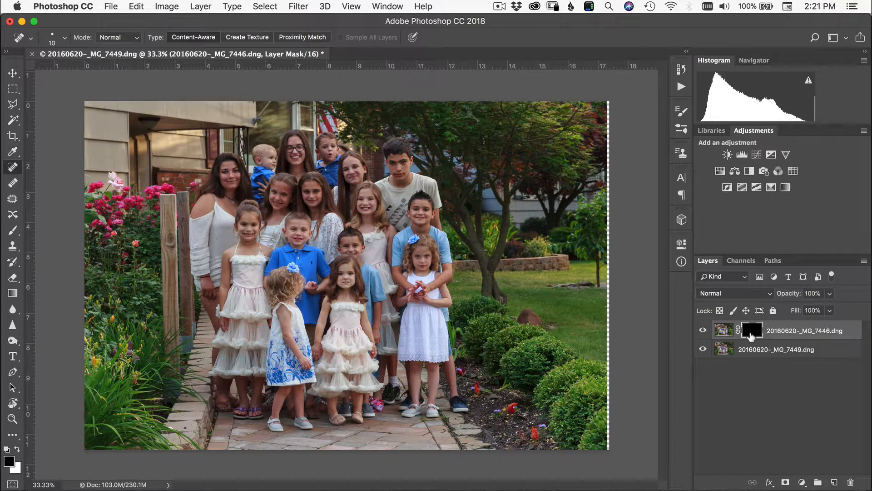
- Check the effect of the black mask by toggling the masked layer's visibility
{"action": "left_click", "coordinate": [703, 330]}
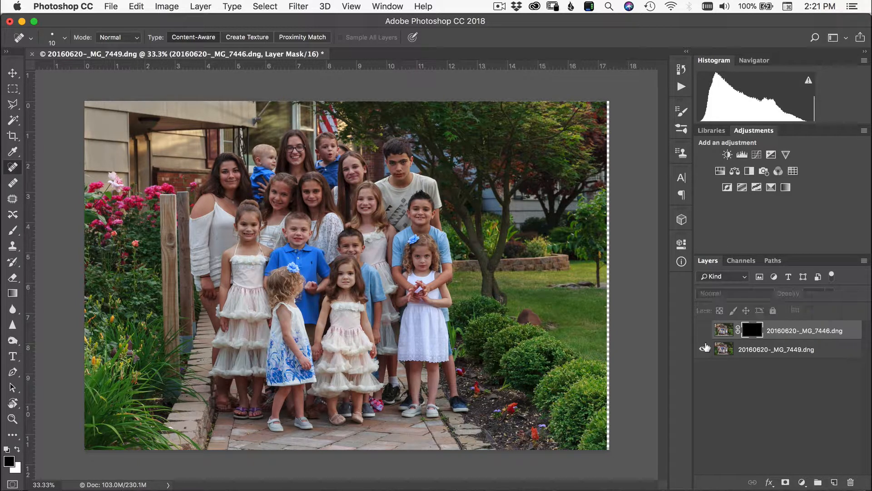
{"action": "left_click", "coordinate": [702, 331]}
{"action": "left_click", "coordinate": [703, 330]}
{"action": "left_click", "coordinate": [702, 330]}
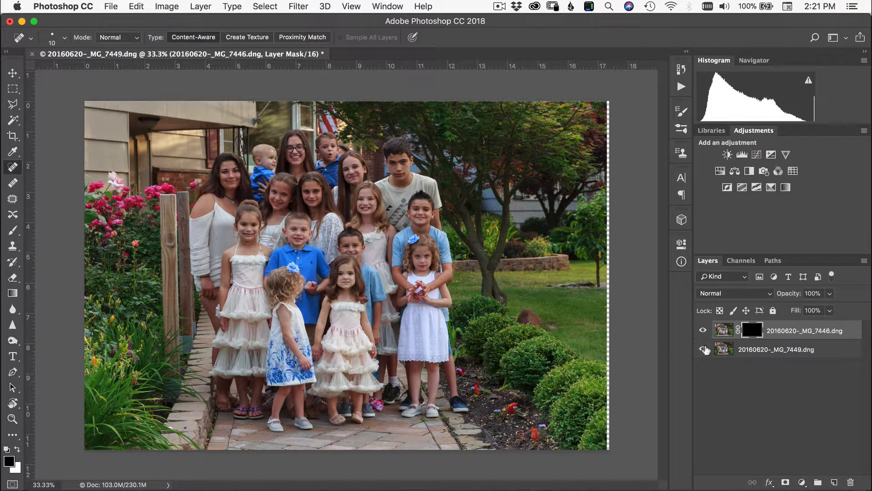
{"action": "left_click", "coordinate": [703, 332]}
{"action": "left_click", "coordinate": [703, 332]}
- Set up the Brush tool with a soft round tip of 400 px and 0% hardness
{"action": "key", "text": "b"}
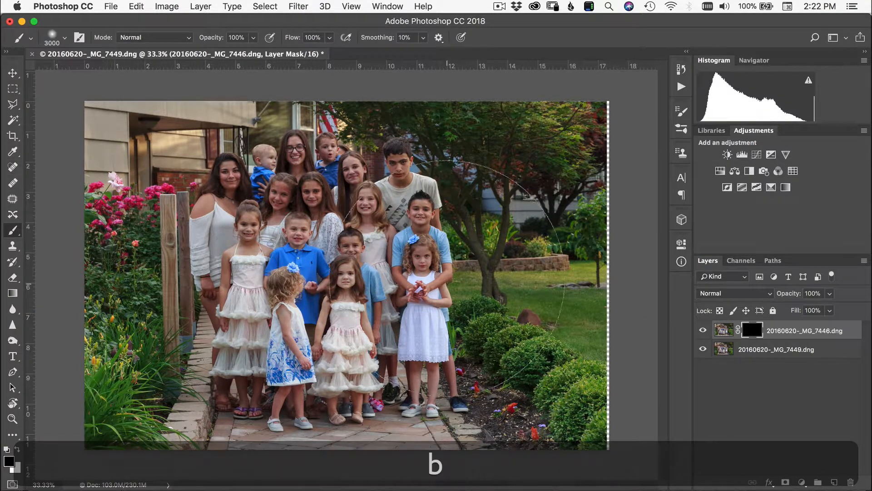
{"action": "key", "text": "bracketleft"}
{"action": "key", "text": "bracketleft"}
{"action": "key", "text": "bracketleft"}
{"action": "key", "text": "bracketleft"}
{"action": "key", "text": "bracketleft"}
{"action": "key", "text": "bracketleft"}
{"action": "key", "text": "bracketleft"}
{"action": "key", "text": "bracketleft"}
{"action": "key", "text": "bracketleft"}
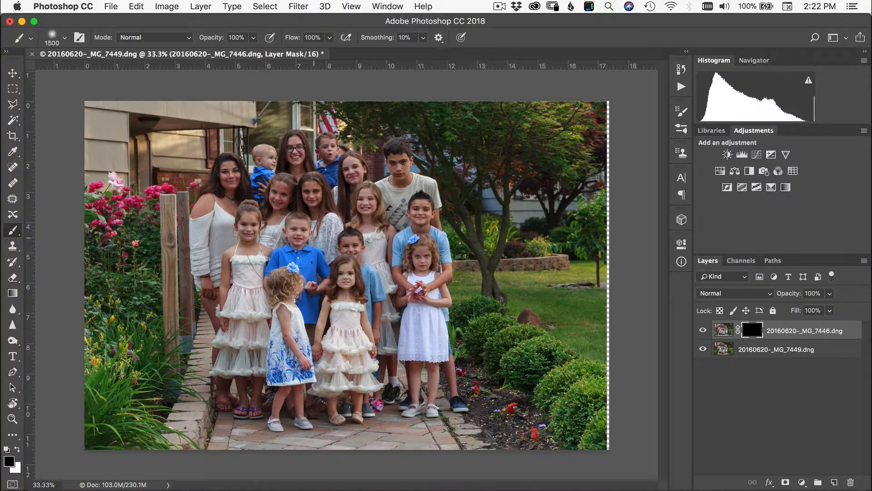
{"action": "key", "text": "bracketleft"}
{"action": "key", "text": "bracketleft"}
{"action": "key", "text": "bracketleft"}
{"action": "key", "text": "bracketleft"}
{"action": "key", "text": "bracketleft"}
{"action": "left_click", "coordinate": [53, 41]}
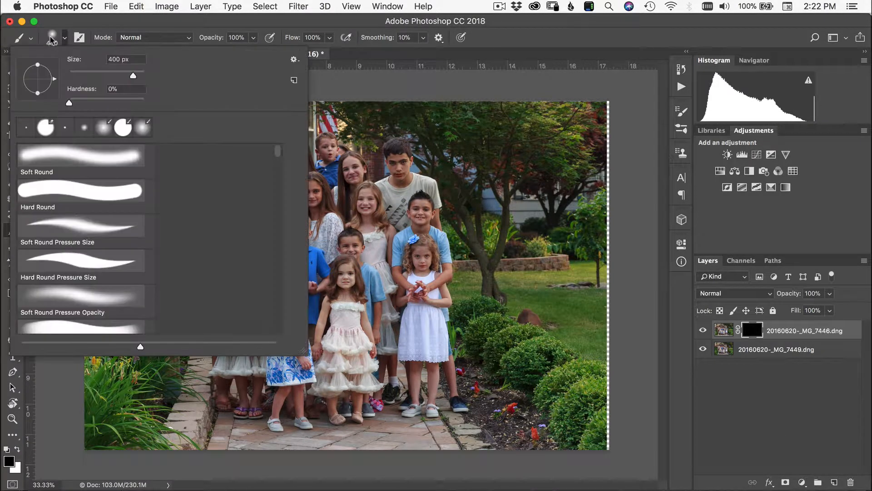
{"action": "mouse_move", "coordinate": [69, 104]}
{"action": "left_mouse_down"}
{"action": "mouse_move", "coordinate": [117, 103]}
{"action": "mouse_move", "coordinate": [60, 106]}
{"action": "mouse_move", "coordinate": [142, 103]}
{"action": "mouse_move", "coordinate": [68, 105]}
{"action": "left_mouse_up"}
{"action": "left_click", "coordinate": [327, 81]}
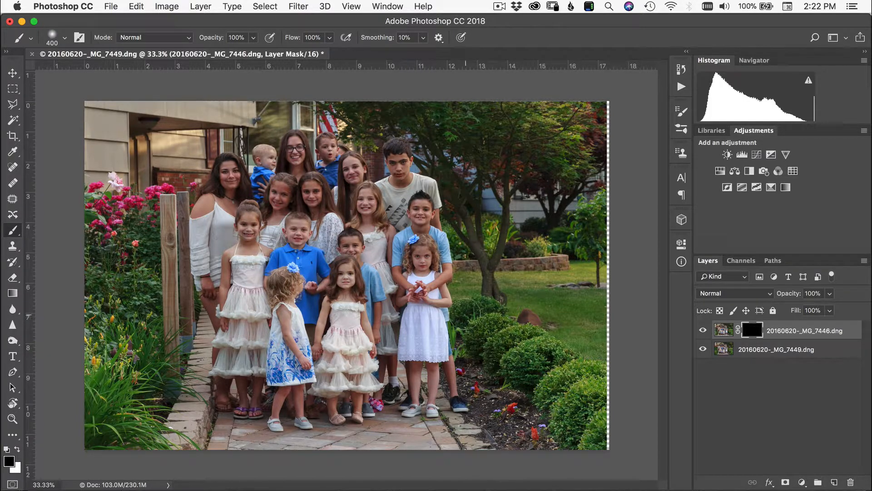
- Prepare to paint the mask near the youngest girl with white as foreground color, a 150 px brush and 10% flow
{"action": "key", "text": "super+equal"}
{"action": "key", "text": "super+equal"}
{"action": "key", "text": "super+equal"}
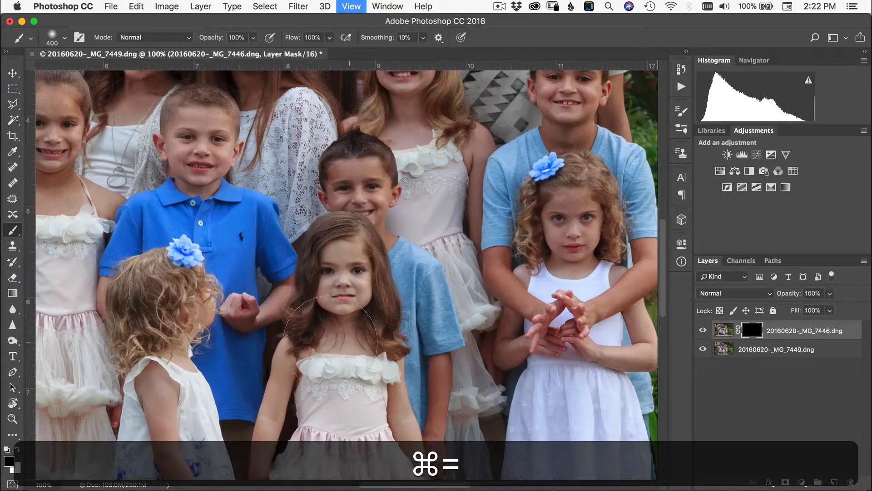
{"action": "left_click_drag", "start_coordinate": [231, 357], "coordinate": [425, 321]}
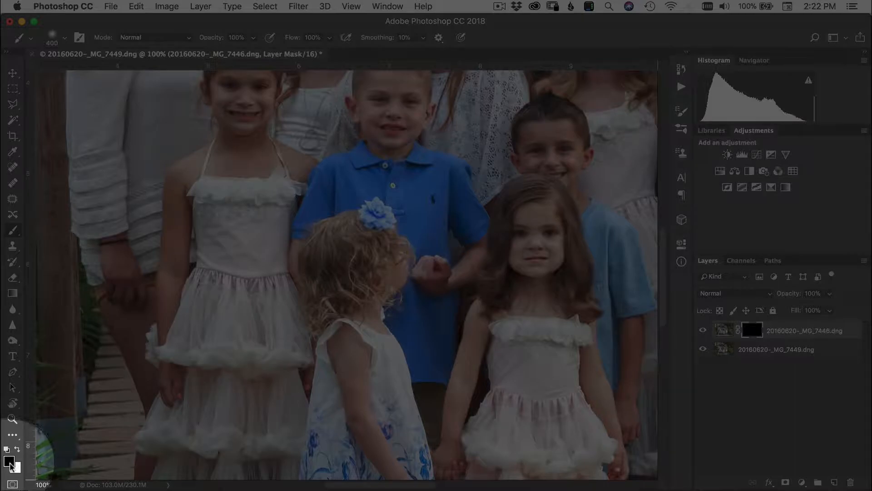
{"action": "key", "text": "x"}
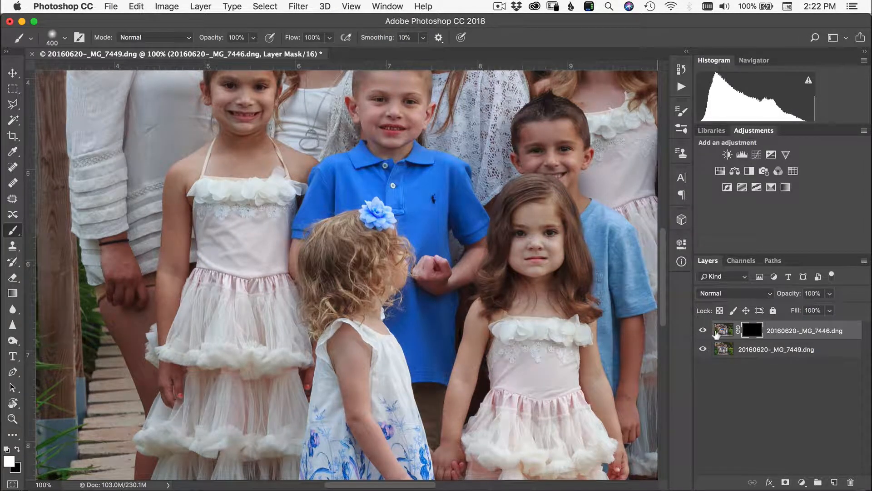
{"action": "key", "text": "bracketleft"}
{"action": "key", "text": "bracketleft"}
{"action": "key", "text": "bracketleft"}
{"action": "key", "text": "bracketleft"}
{"action": "left_click_drag", "start_coordinate": [293, 37], "coordinate": [244, 55]}
- Paint white on the mask over the head, hair and shoulders of the girl in the blue-flowered dress
{"action": "left_click_drag", "start_coordinate": [374, 262], "coordinate": [348, 219]}
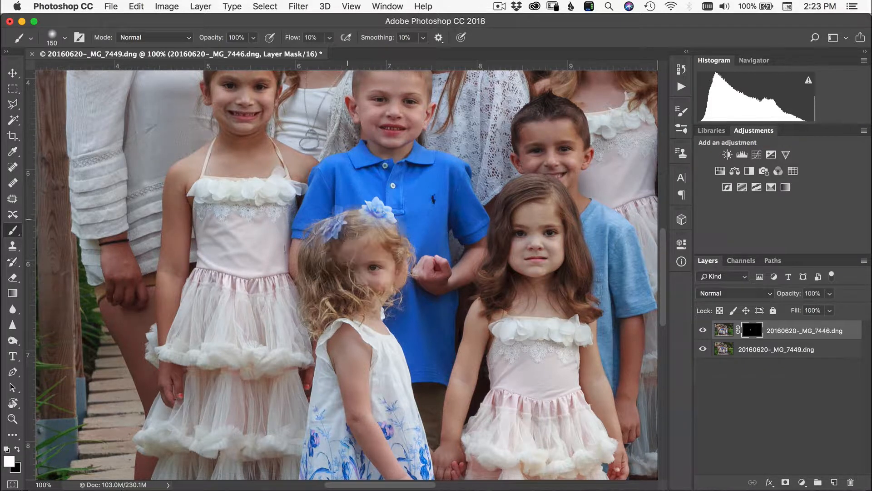
{"action": "mouse_move", "coordinate": [367, 248]}
{"action": "left_mouse_down"}
{"action": "mouse_move", "coordinate": [318, 266]}
{"action": "mouse_move", "coordinate": [346, 309]}
{"action": "mouse_move", "coordinate": [327, 214]}
{"action": "mouse_move", "coordinate": [306, 269]}
{"action": "left_mouse_up"}
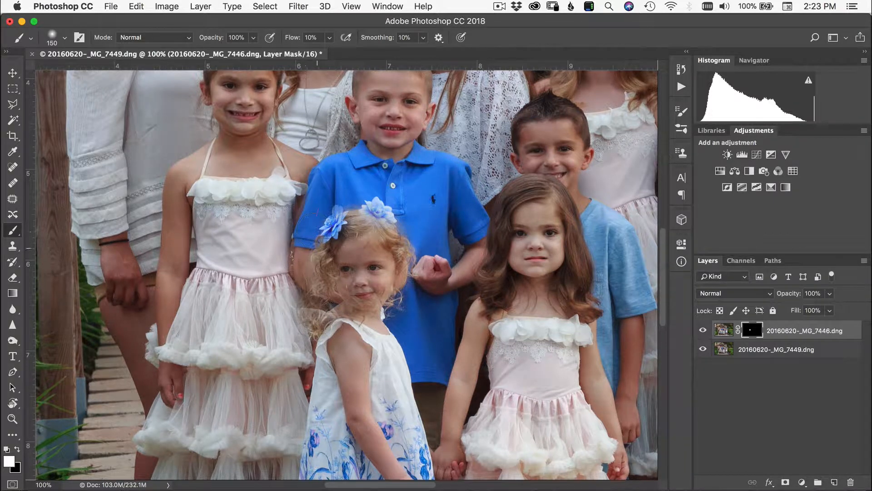
{"action": "mouse_move", "coordinate": [334, 321]}
{"action": "left_mouse_down"}
{"action": "mouse_move", "coordinate": [318, 327]}
{"action": "mouse_move", "coordinate": [327, 336]}
{"action": "mouse_move", "coordinate": [304, 318]}
{"action": "mouse_move", "coordinate": [294, 331]}
{"action": "mouse_move", "coordinate": [295, 318]}
{"action": "mouse_move", "coordinate": [348, 327]}
{"action": "mouse_move", "coordinate": [282, 334]}
{"action": "mouse_move", "coordinate": [363, 225]}
{"action": "mouse_move", "coordinate": [409, 359]}
{"action": "mouse_move", "coordinate": [318, 408]}
{"action": "mouse_move", "coordinate": [404, 454]}
{"action": "mouse_move", "coordinate": [425, 413]}
{"action": "mouse_move", "coordinate": [473, 386]}
{"action": "mouse_move", "coordinate": [478, 400]}
{"action": "mouse_move", "coordinate": [431, 315]}
{"action": "left_mouse_up"}
- Reveal the same girl's dress, arms, legs and shoes by painting white on the layer mask
{"action": "key", "text": "space"}
{"action": "left_click_drag", "start_coordinate": [352, 392], "coordinate": [351, 259]}
{"action": "mouse_move", "coordinate": [321, 317]}
{"action": "left_mouse_down"}
{"action": "mouse_move", "coordinate": [413, 368]}
{"action": "mouse_move", "coordinate": [391, 417]}
{"action": "mouse_move", "coordinate": [421, 415]}
{"action": "left_mouse_up"}
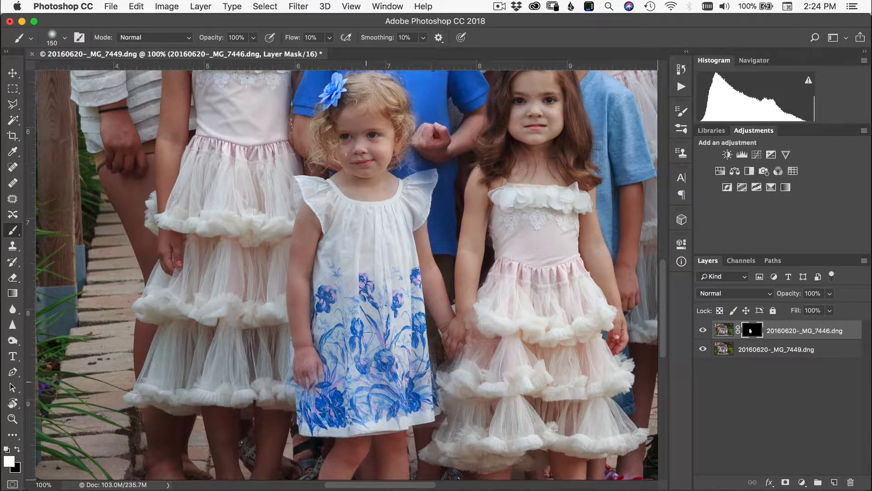
{"action": "mouse_move", "coordinate": [336, 375]}
{"action": "left_mouse_down"}
{"action": "mouse_move", "coordinate": [345, 413]}
{"action": "mouse_move", "coordinate": [361, 409]}
{"action": "mouse_move", "coordinate": [340, 425]}
{"action": "left_mouse_up"}
{"action": "scroll", "coordinate": [363, 409], "scroll_direction": "down", "scroll_amount": 10}
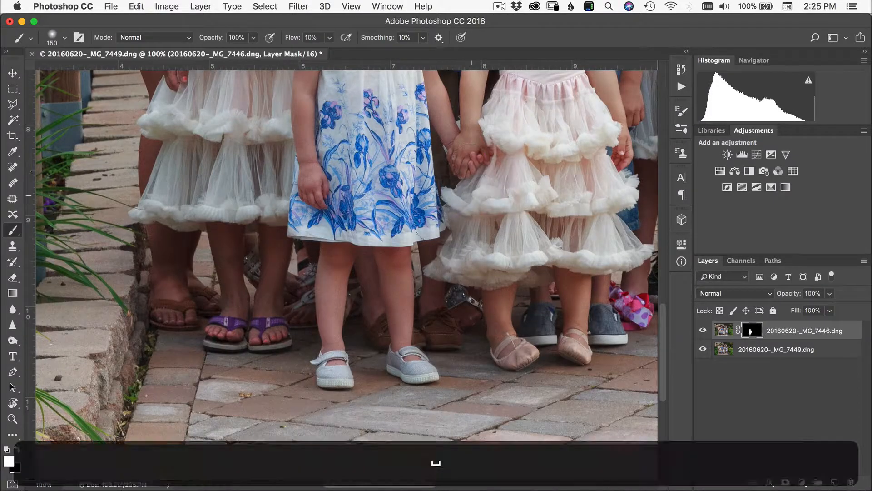
- Switch the foreground color to black and clean up the mask around the girl's curls and the boy's fist
{"action": "scroll", "coordinate": [400, 193], "scroll_direction": "up", "scroll_amount": 10}
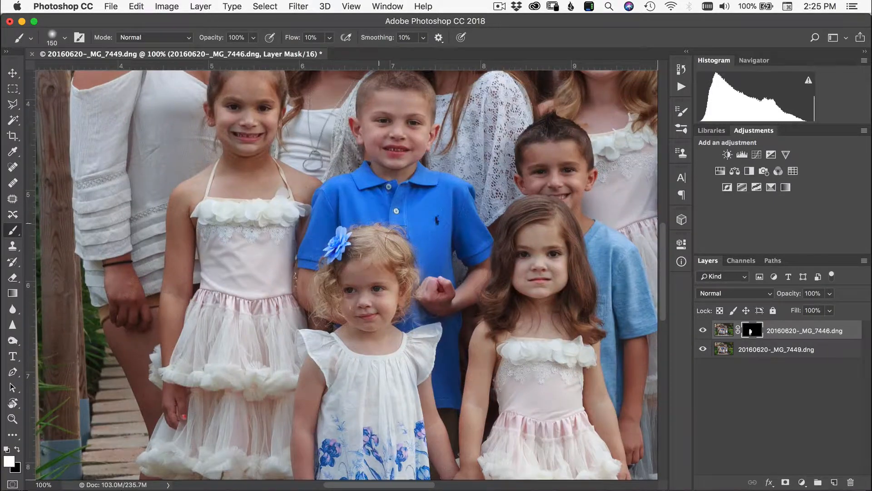
{"action": "key", "text": "x"}
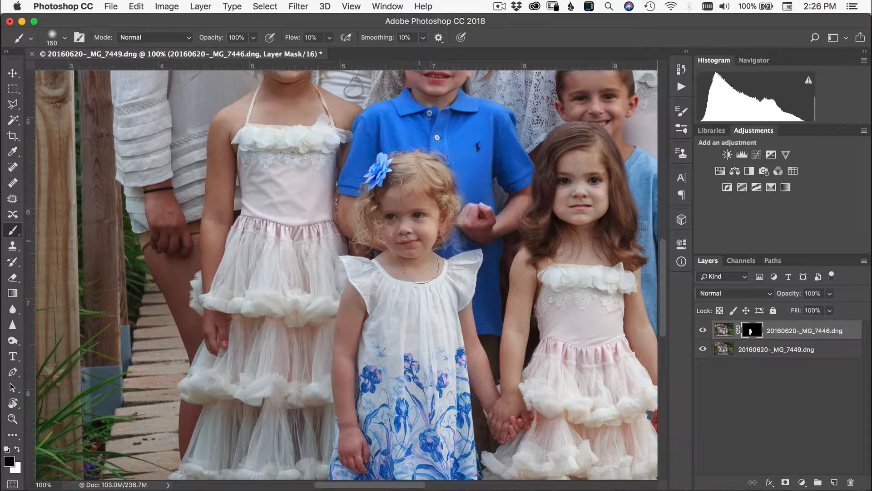
{"action": "key", "text": "space"}
{"action": "left_click_drag", "start_coordinate": [413, 405], "coordinate": [389, 292]}
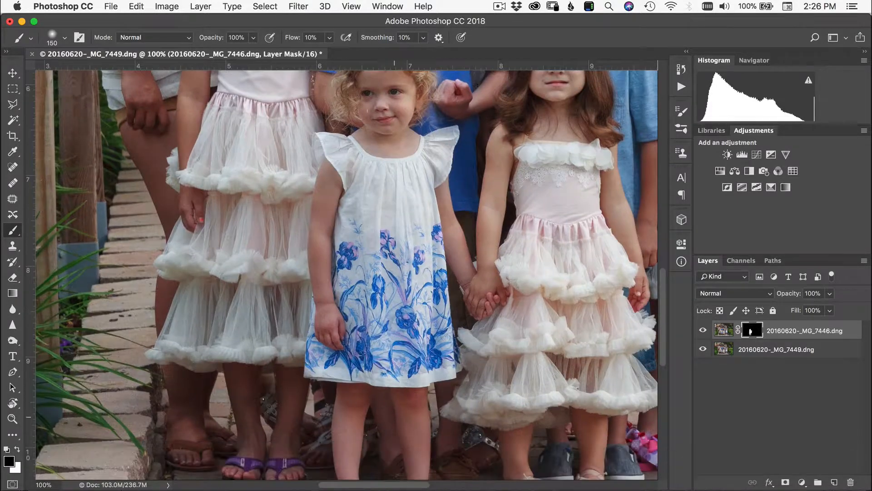
{"action": "key", "text": "space"}
{"action": "left_click_drag", "start_coordinate": [384, 255], "coordinate": [395, 336]}
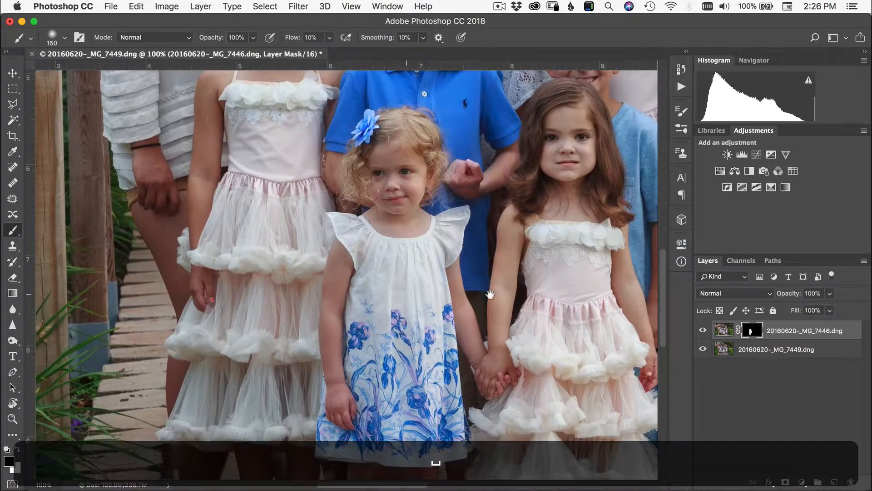
- Hide the 20160620-_MG_7449.dng layer and set the brush flow to 100%, undoing a test stroke on the dress
{"action": "left_click", "coordinate": [703, 349]}
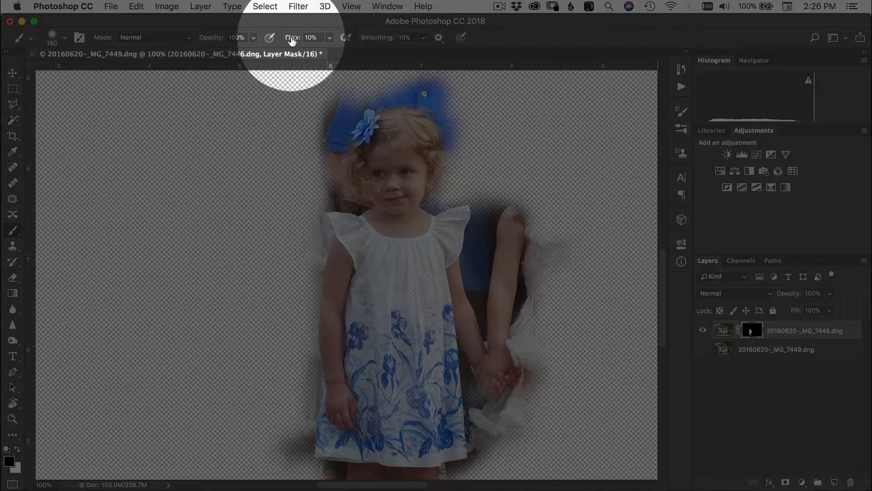
{"action": "left_click_drag", "start_coordinate": [292, 38], "coordinate": [358, 34]}
{"action": "mouse_move", "coordinate": [427, 283]}
{"action": "left_mouse_down"}
{"action": "mouse_move", "coordinate": [431, 356]}
{"action": "mouse_move", "coordinate": [427, 328]}
{"action": "left_mouse_up"}
{"action": "key", "text": "super+z"}
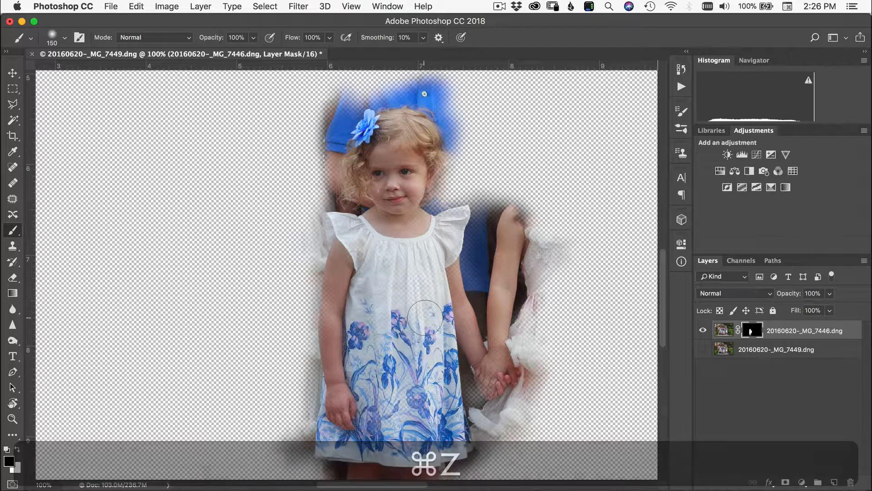
- Switch the foreground color to white and paint the mask fully opaque over the girl's head and dress
{"action": "key", "text": "x"}
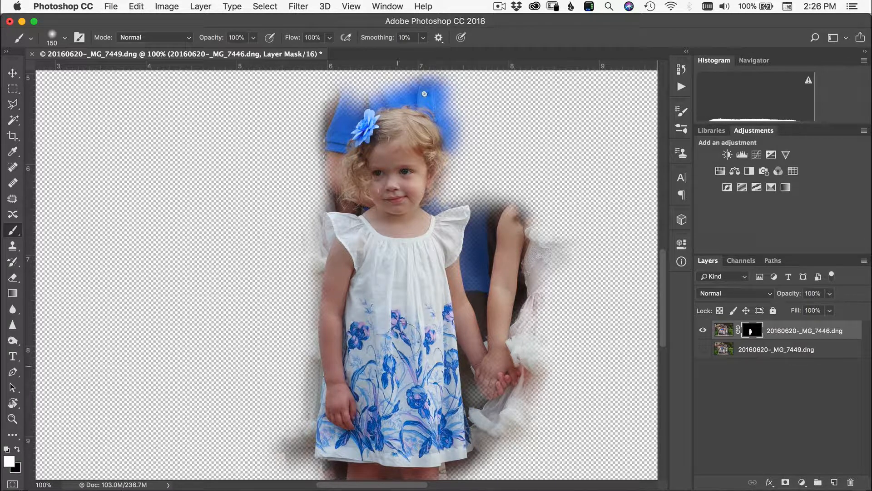
{"action": "mouse_move", "coordinate": [412, 140]}
{"action": "left_mouse_down"}
{"action": "mouse_move", "coordinate": [419, 170]}
{"action": "mouse_move", "coordinate": [421, 151]}
{"action": "left_mouse_up"}
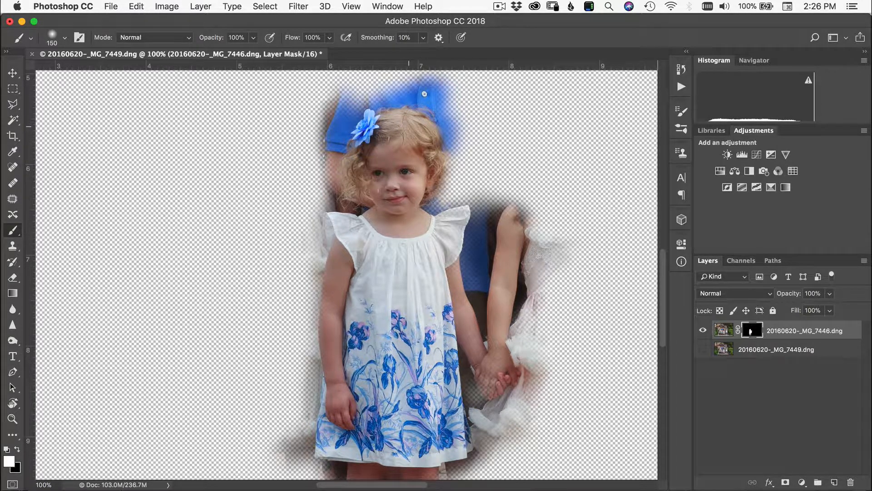
{"action": "scroll", "coordinate": [378, 280], "scroll_direction": "down", "scroll_amount": 5}
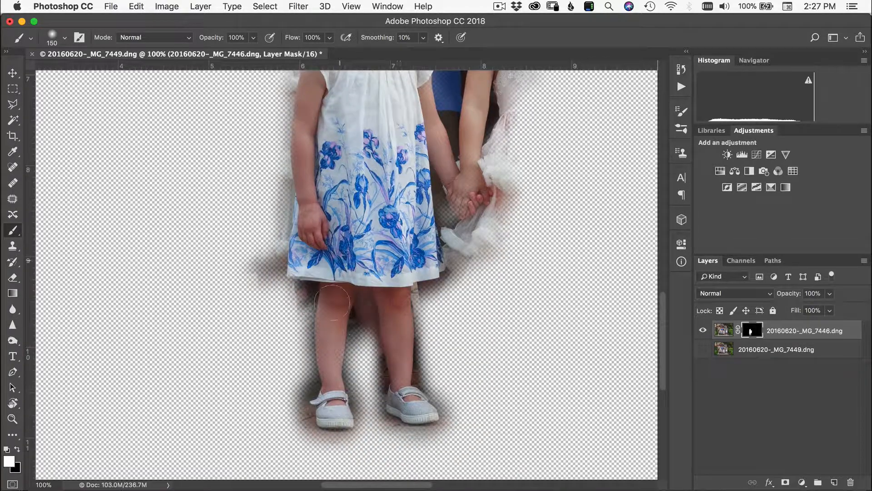
{"action": "left_click_drag", "start_coordinate": [379, 77], "coordinate": [385, 208]}
{"action": "key", "text": "shift+super+z"}
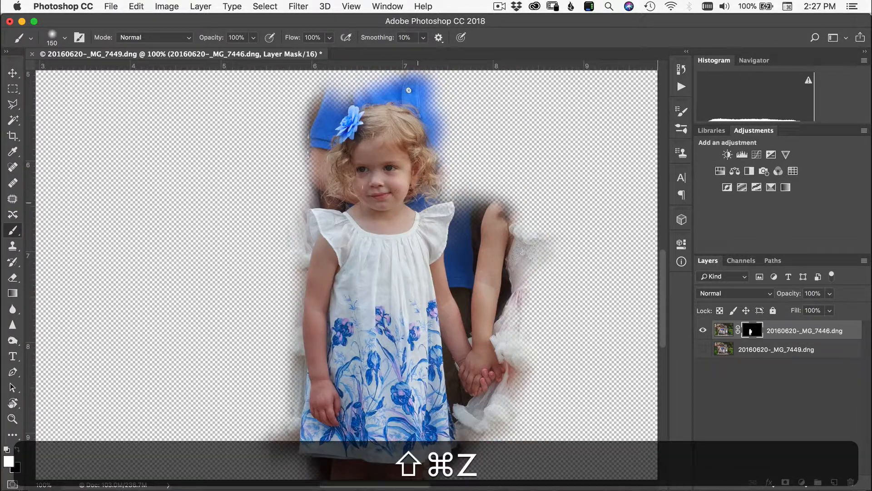
- Show the 20160620-_MG_7449.dng layer again and compare the composite with the masked 20160620-_MG_7446.dng layer hidden and shown
{"action": "left_click", "coordinate": [704, 349]}
{"action": "left_click", "coordinate": [702, 331]}
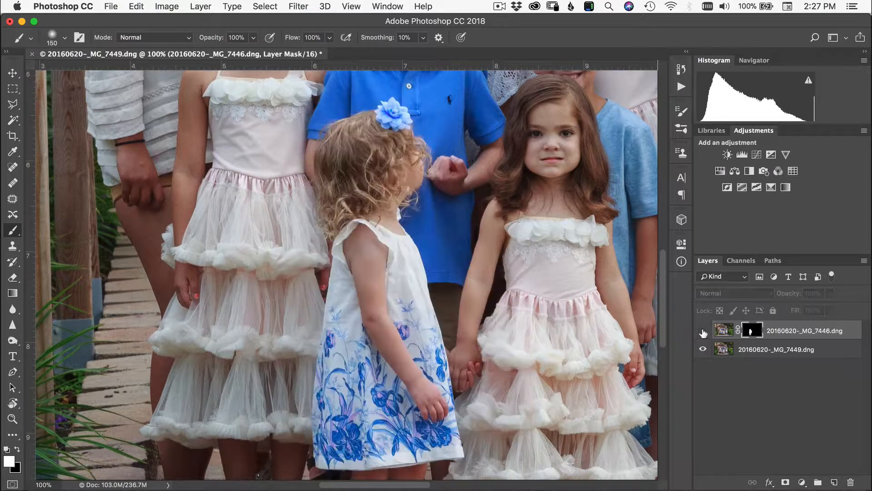
{"action": "left_click", "coordinate": [703, 331]}
{"action": "left_click", "coordinate": [703, 331]}
{"action": "left_click", "coordinate": [703, 331]}
{"action": "scroll", "coordinate": [728, 324], "scroll_direction": "down", "scroll_amount": 2}
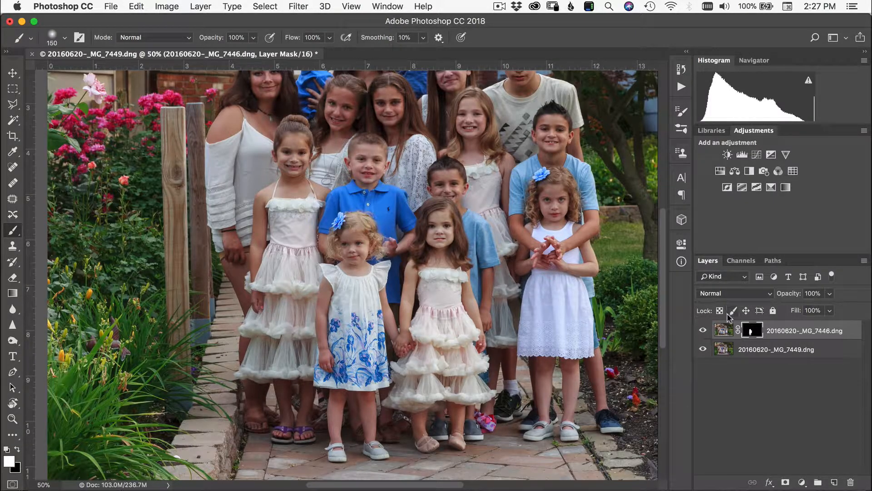
- View the 20160620-_MG_7446.dng layer mask on its own, and return to the normal image view
{"action": "key", "text": "alt"}
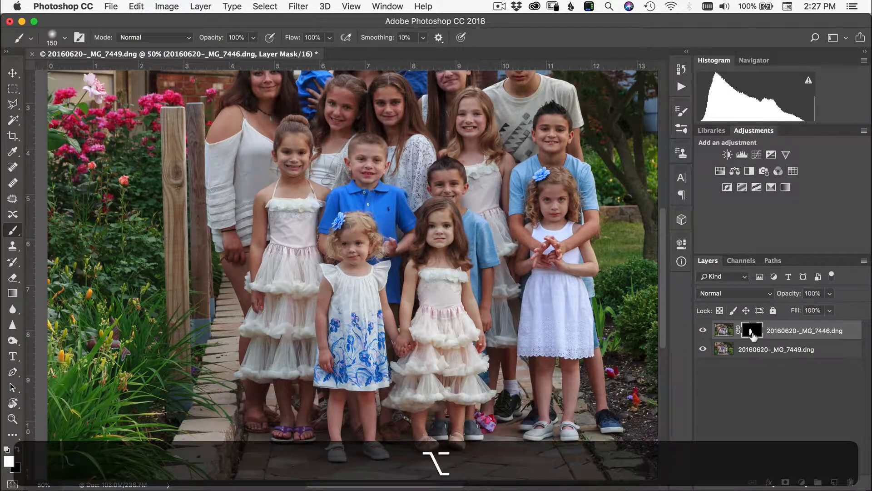
{"action": "left_click", "coordinate": [751, 334], "text": "alt"}
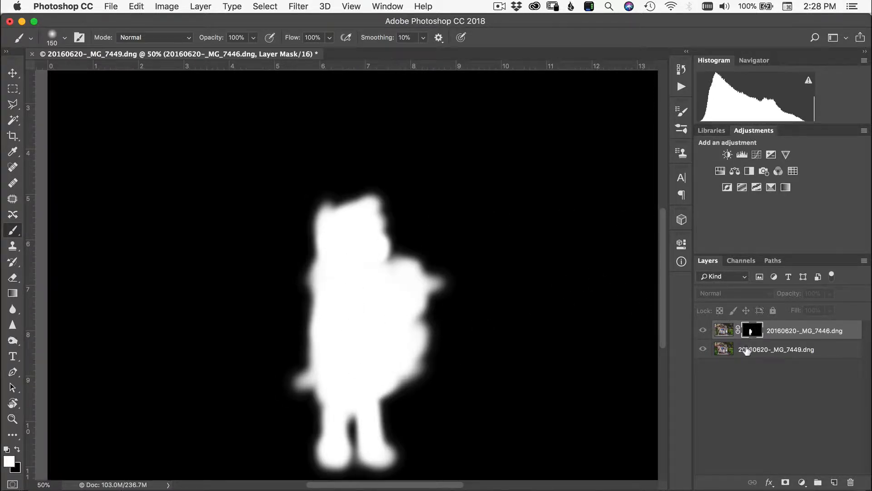
{"action": "key", "text": "alt"}
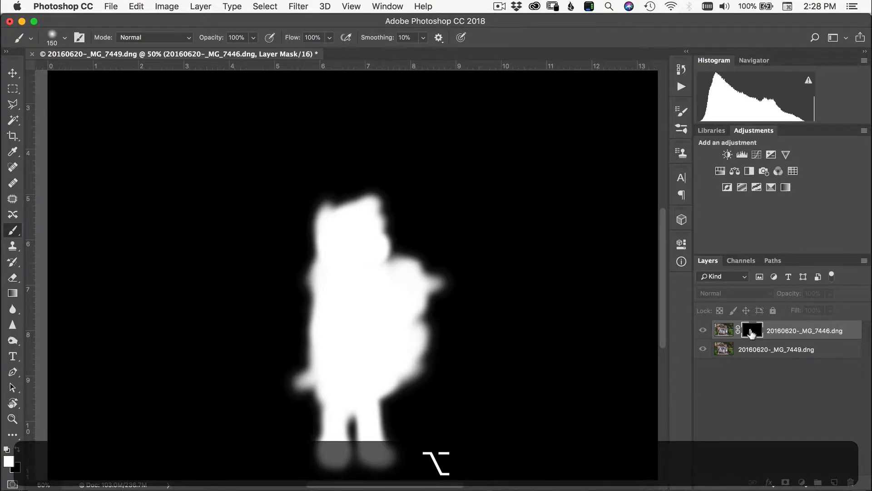
{"action": "left_click", "coordinate": [750, 333], "text": "alt"}
- Compare the whole group photo with the masked 20160620-_MG_7446.dng layer hidden and shown
{"action": "key", "text": "super+minus"}
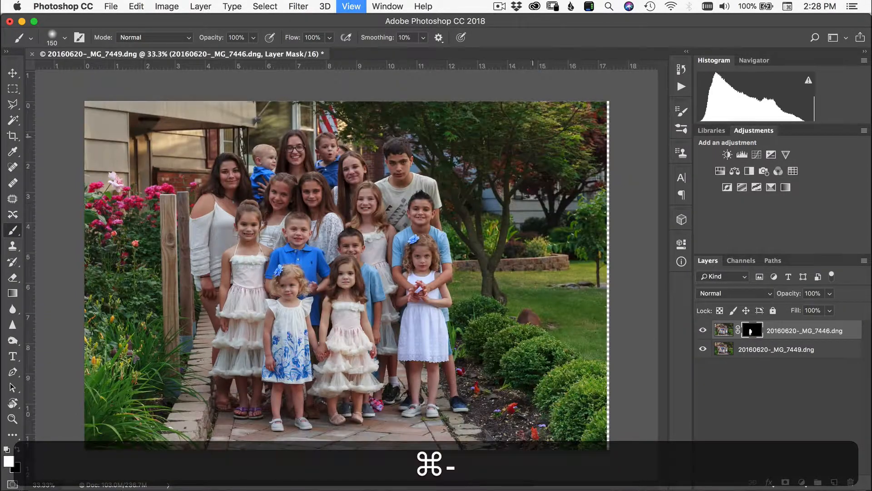
{"action": "left_click", "coordinate": [702, 332]}
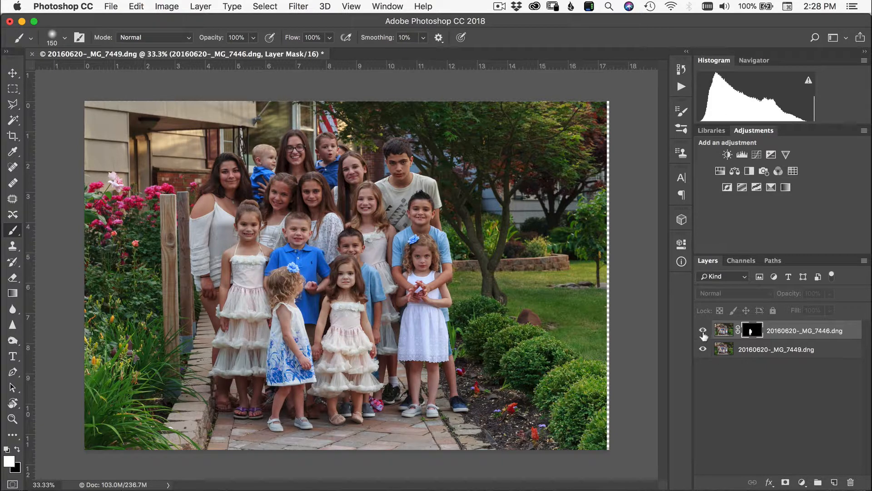
{"action": "left_click", "coordinate": [703, 331]}
{"action": "left_click", "coordinate": [702, 332]}
{"action": "left_click", "coordinate": [703, 332]}
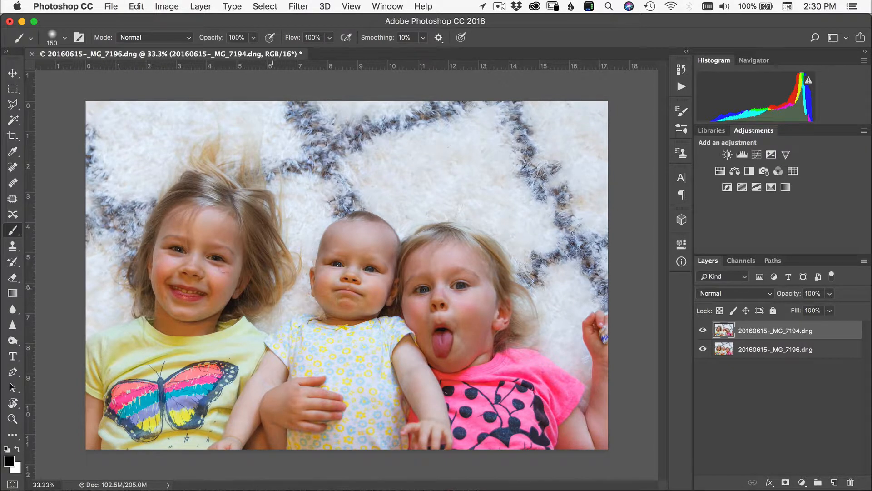
- Compare the children's expressions in the 20160615-_MG_7194.dng and 20160615-_MG_7196.dng layers by toggling the upper one
{"action": "left_click", "coordinate": [703, 331]}
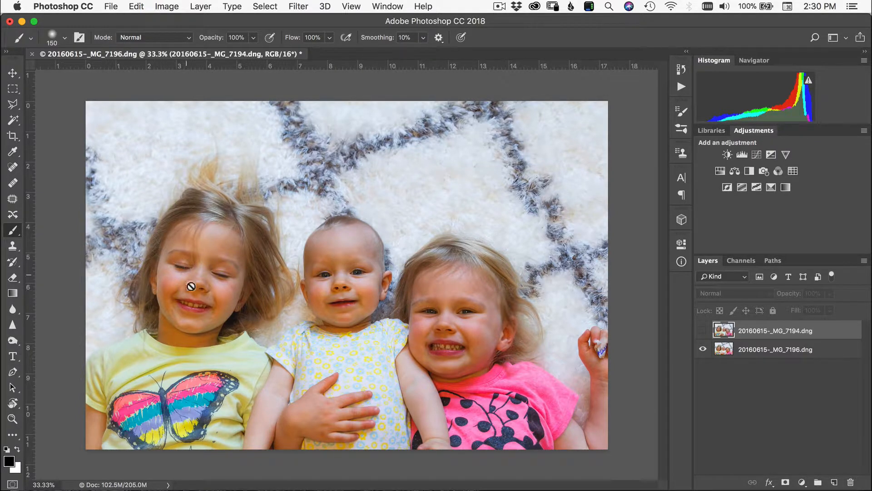
{"action": "left_click", "coordinate": [703, 331]}
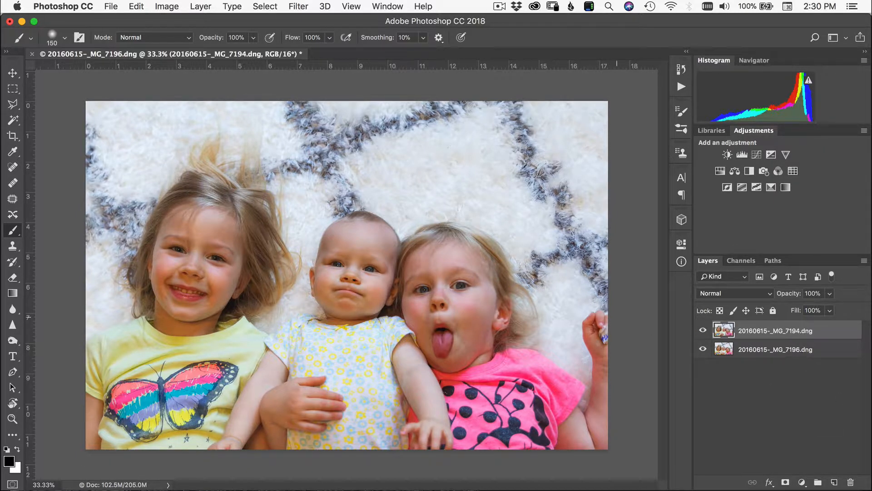
{"action": "left_click", "coordinate": [704, 331]}
{"action": "left_click", "coordinate": [703, 331]}
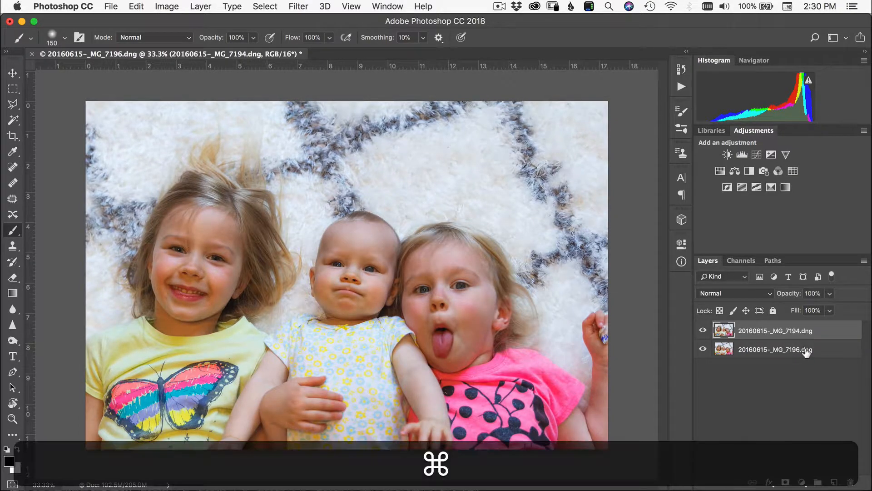
- Select both photo layers and auto-align them using the Auto projection
{"action": "left_click", "coordinate": [806, 352], "text": "super"}
{"action": "left_click", "coordinate": [136, 6]}
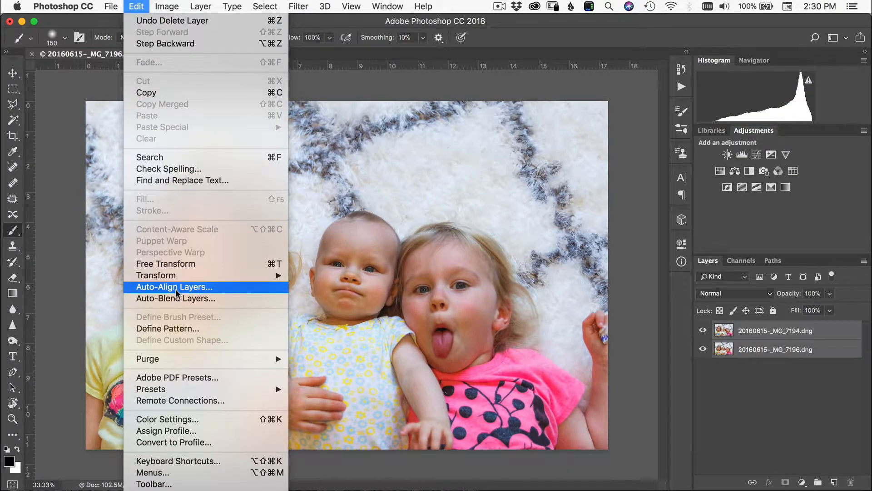
{"action": "left_click", "coordinate": [176, 291]}
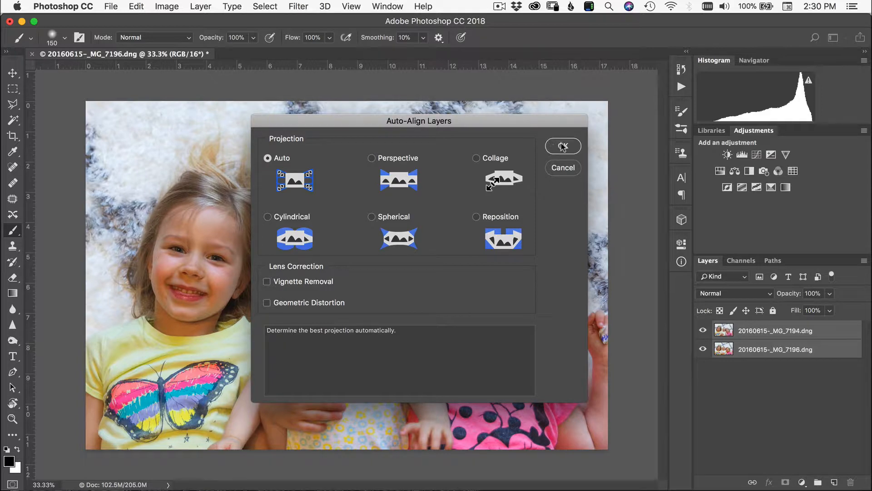
{"action": "left_click", "coordinate": [562, 146]}
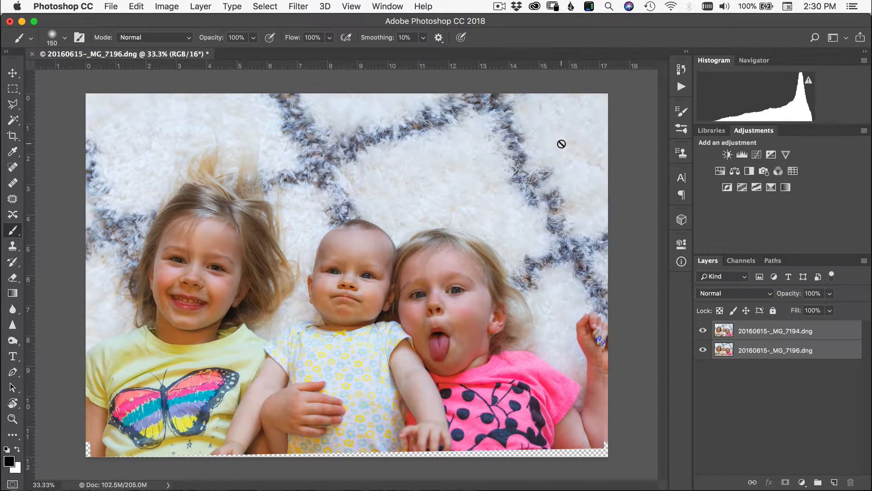
- Check the alignment by toggling the 20160615-_MG_7194.dng layer, and add a black layer mask to that layer
{"action": "left_click", "coordinate": [703, 330]}
{"action": "left_click", "coordinate": [702, 330]}
{"action": "left_click", "coordinate": [831, 334]}
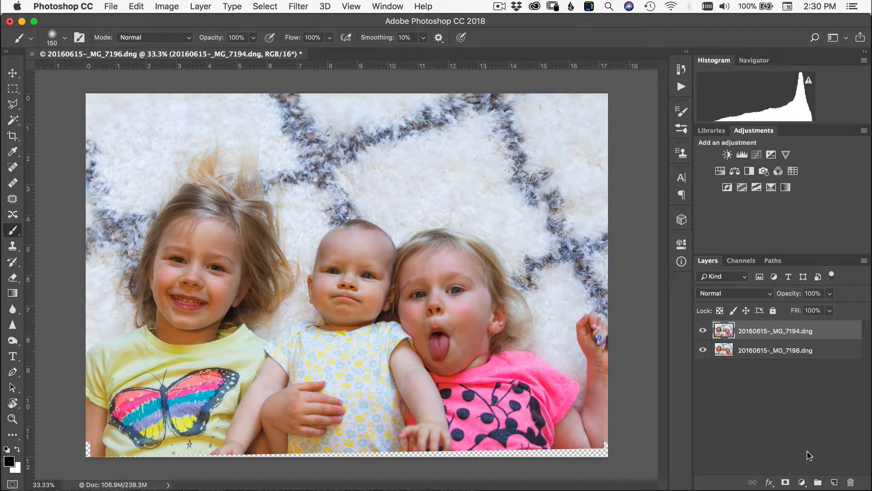
{"action": "left_click", "coordinate": [785, 482], "text": "alt"}
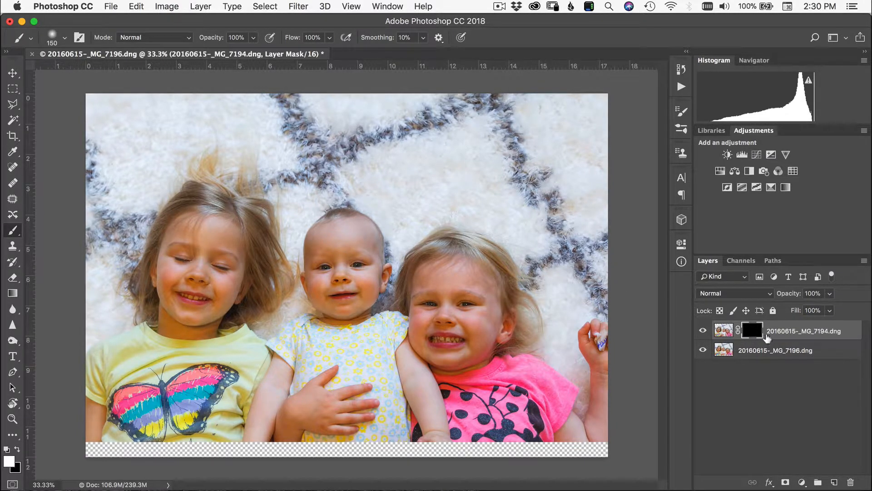
- Paint white on the mask with a size 400 brush at 10% flow to reveal the leftmost girl's open-eyed face
{"action": "key", "text": "b"}
{"action": "left_click", "coordinate": [312, 38]}
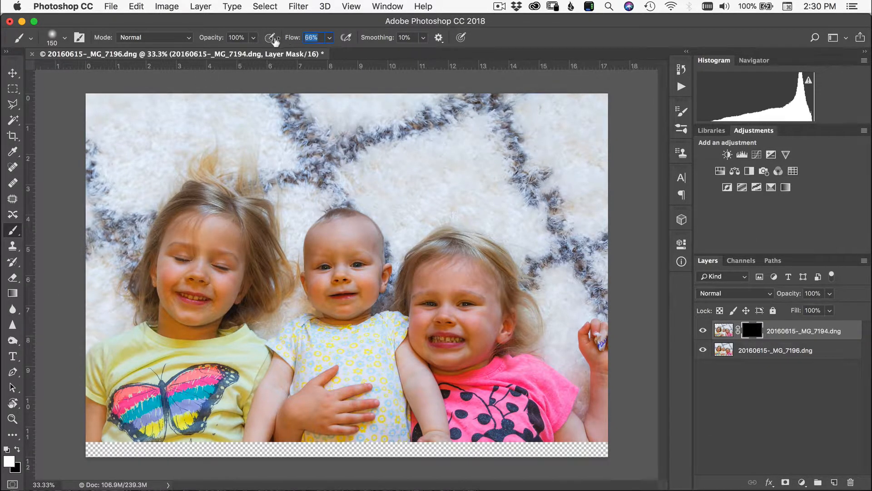
{"action": "type", "text": "10"}
{"action": "key", "text": "Return"}
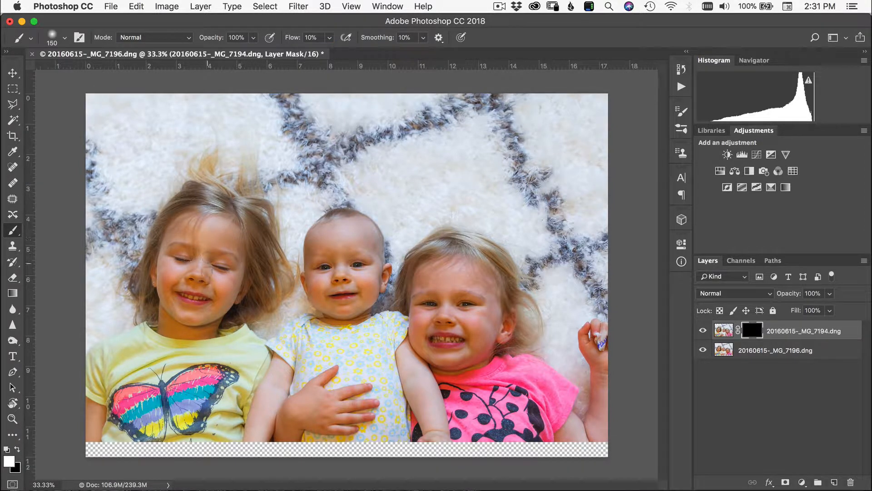
{"action": "key", "text": "bracketright"}
{"action": "key", "text": "bracketright"}
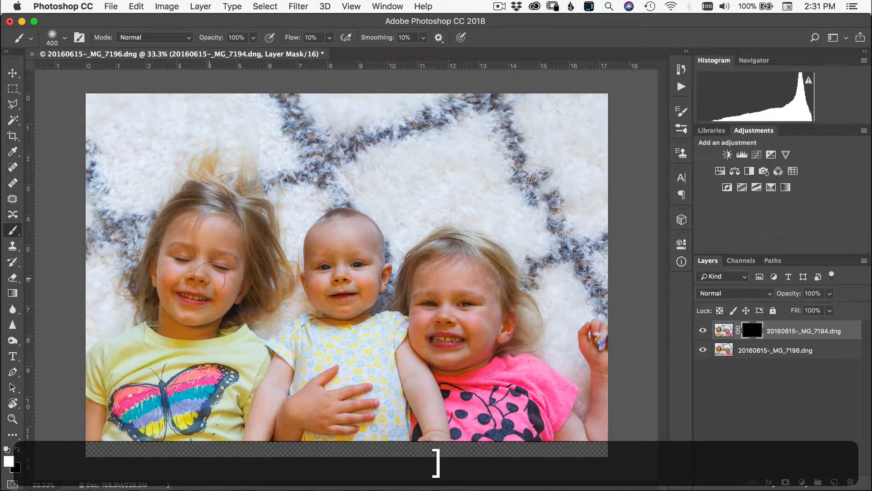
{"action": "mouse_move", "coordinate": [220, 268]}
{"action": "left_mouse_down"}
{"action": "mouse_move", "coordinate": [186, 259]}
{"action": "mouse_move", "coordinate": [198, 295]}
{"action": "mouse_move", "coordinate": [225, 268]}
{"action": "mouse_move", "coordinate": [178, 202]}
{"action": "mouse_move", "coordinate": [184, 328]}
{"action": "mouse_move", "coordinate": [246, 261]}
{"action": "mouse_move", "coordinate": [238, 219]}
{"action": "mouse_move", "coordinate": [248, 289]}
{"action": "left_mouse_up"}
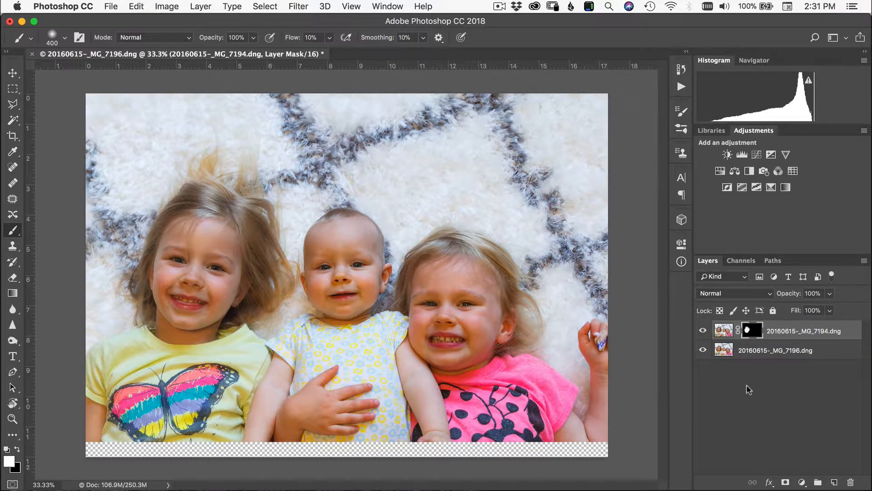
- Crop away the transparent strip along the photo's lower edge and show the masked 20160615-_MG_7194.dng layer
{"action": "key", "text": "c"}
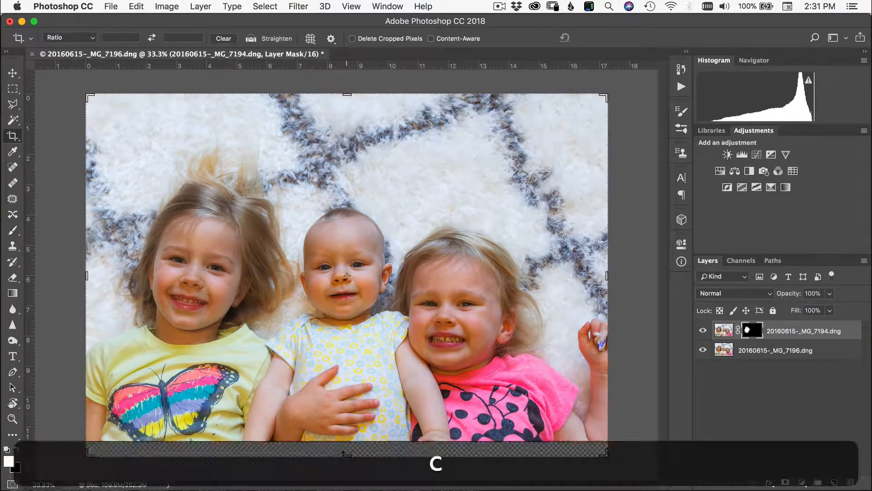
{"action": "key", "text": "Return"}
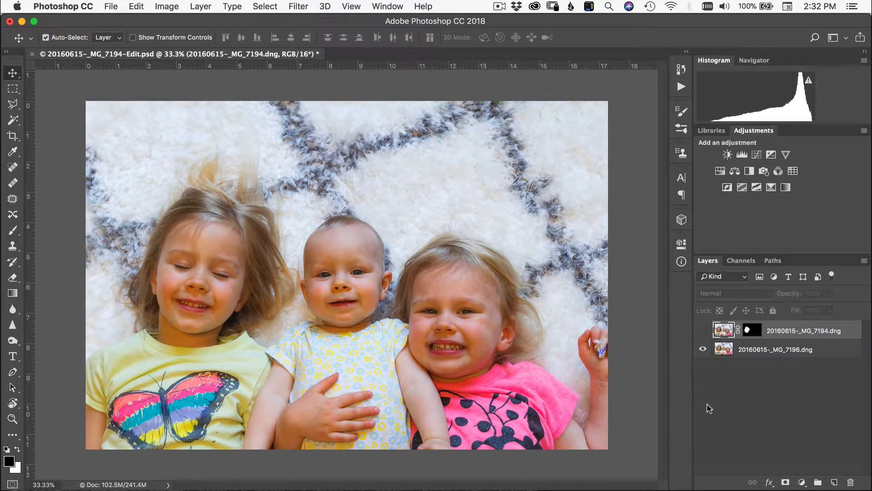
{"action": "left_click", "coordinate": [702, 330]}
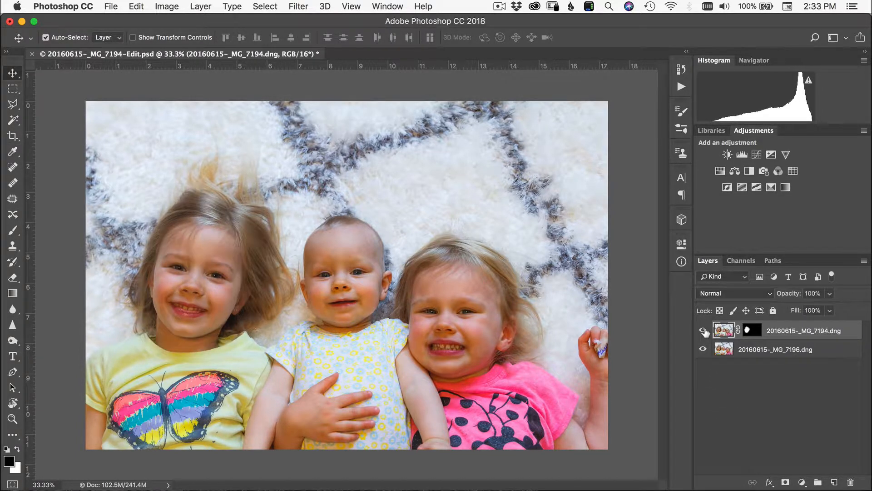